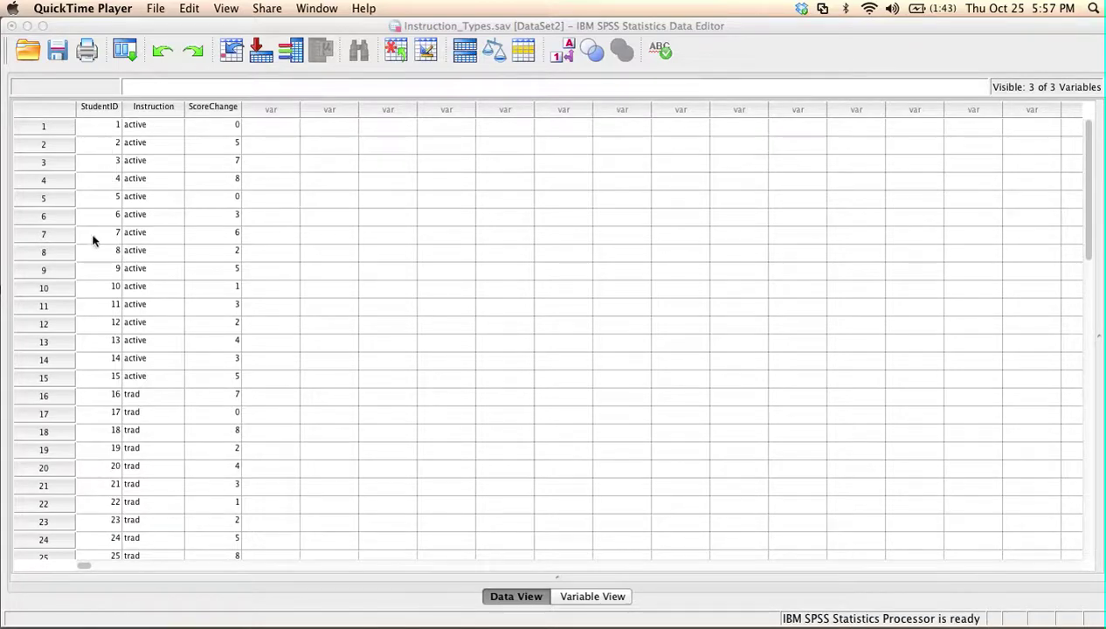
# Scroll through the Instruction_Types data to review the student cases
pyautogui.scroll(-5, 93, 240)
pyautogui.scroll(-5, 94, 241)
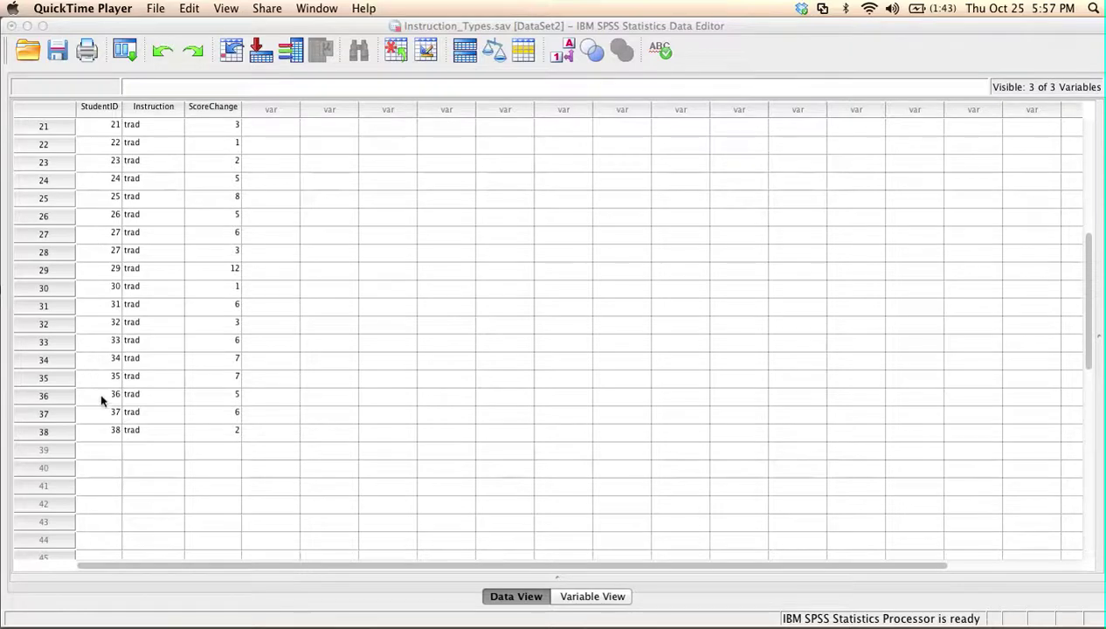
pyautogui.scroll(5, 110, 440)
pyautogui.scroll(5, 110, 440)
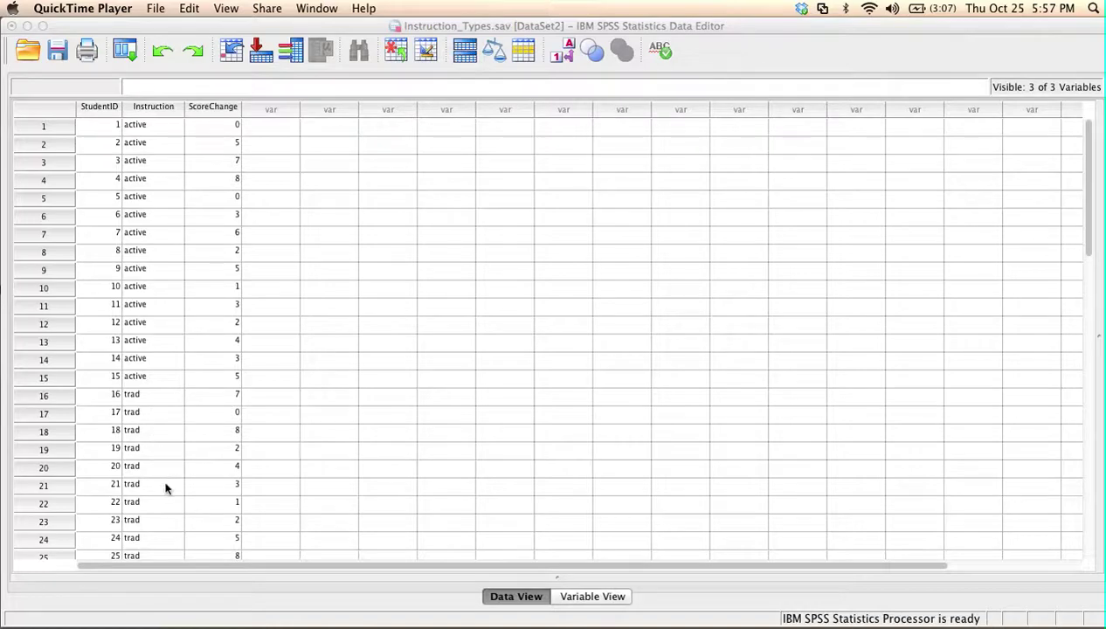
pyautogui.scroll(-1, 166, 489)
pyautogui.scroll(-2, 167, 489)
pyautogui.scroll(-1, 167, 488)
pyautogui.scroll(-3, 166, 488)
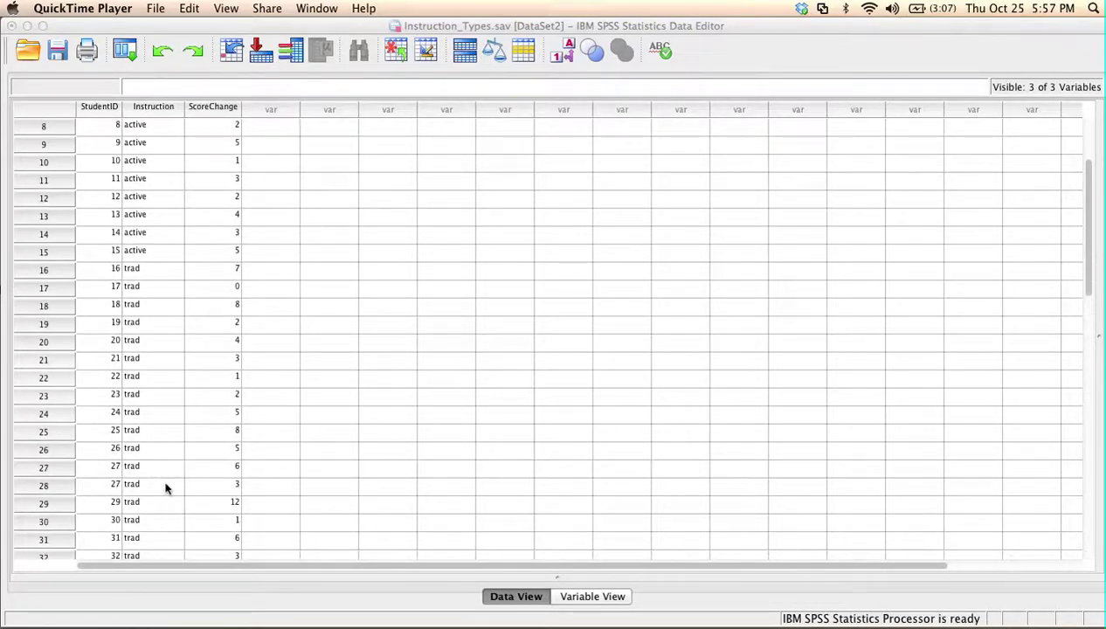
pyautogui.scroll(-4, 167, 488)
pyautogui.scroll(-4, 167, 488)
pyautogui.scroll(13, 166, 488)
pyautogui.scroll(2, 166, 488)
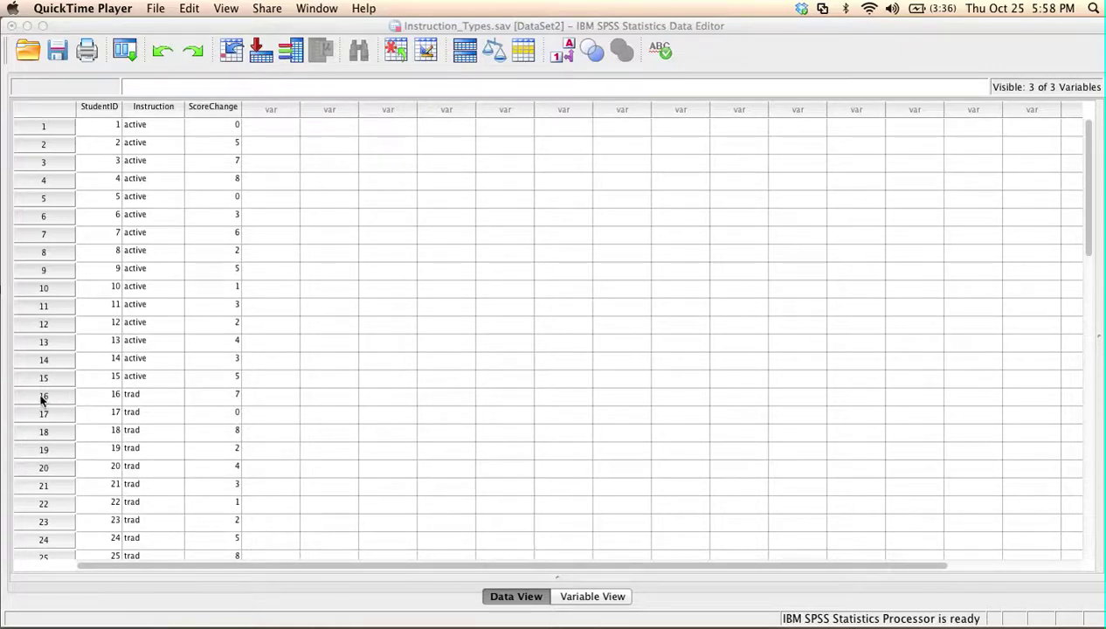
# Select and delete the trad rows, then undo to restore them
pyautogui.moveTo(41, 399); pyautogui.dragTo(37, 572)
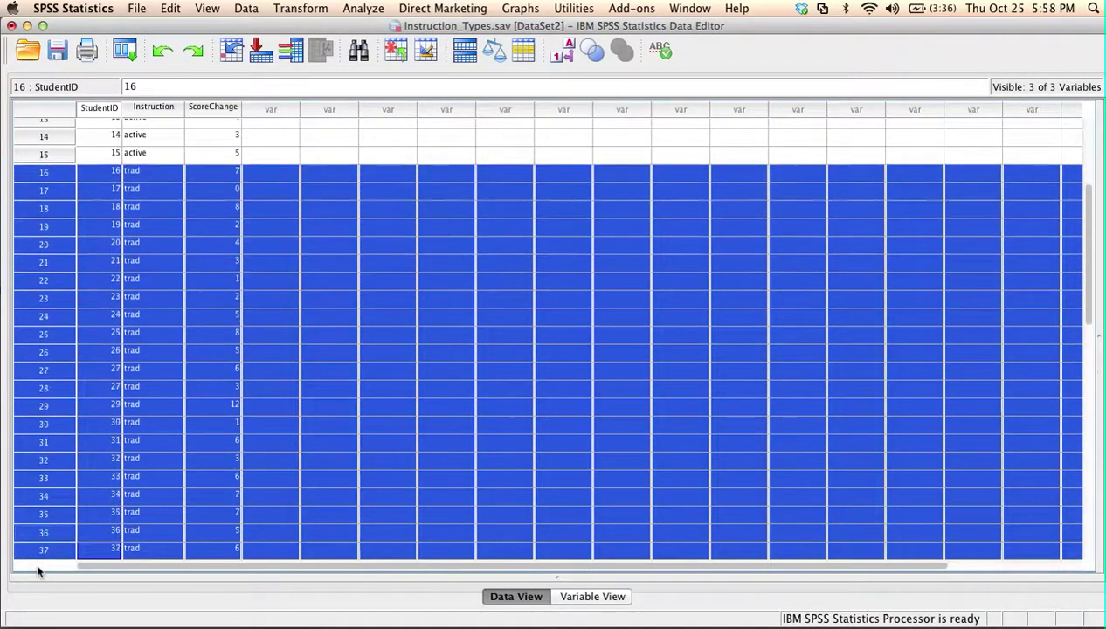
pyautogui.moveTo(37, 571); pyautogui.dragTo(47, 496)
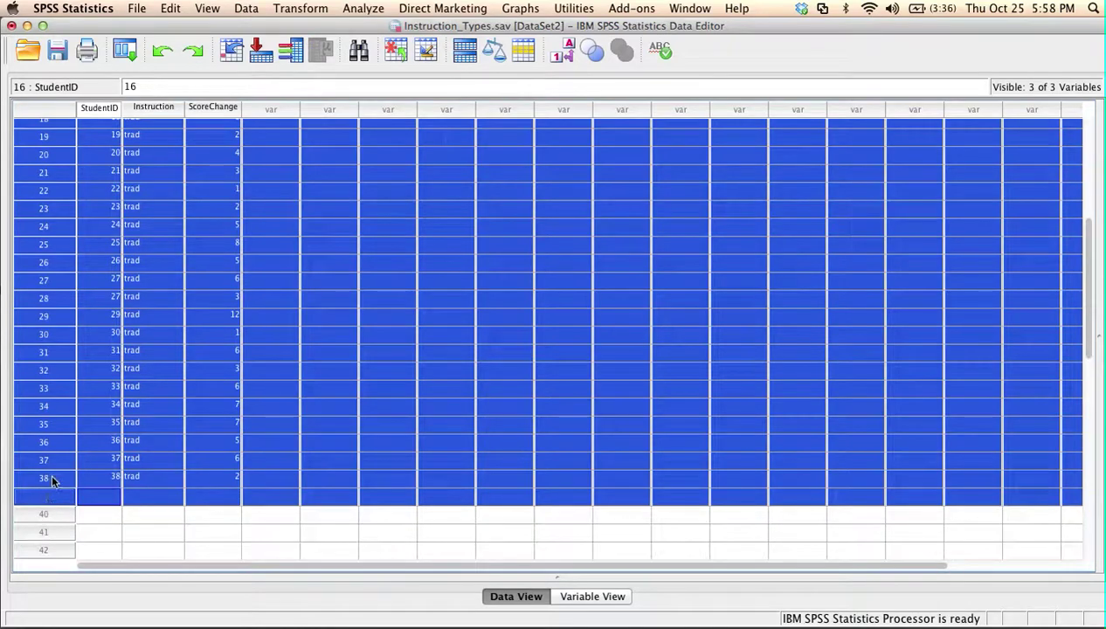
pyautogui.rightClick(52, 479)
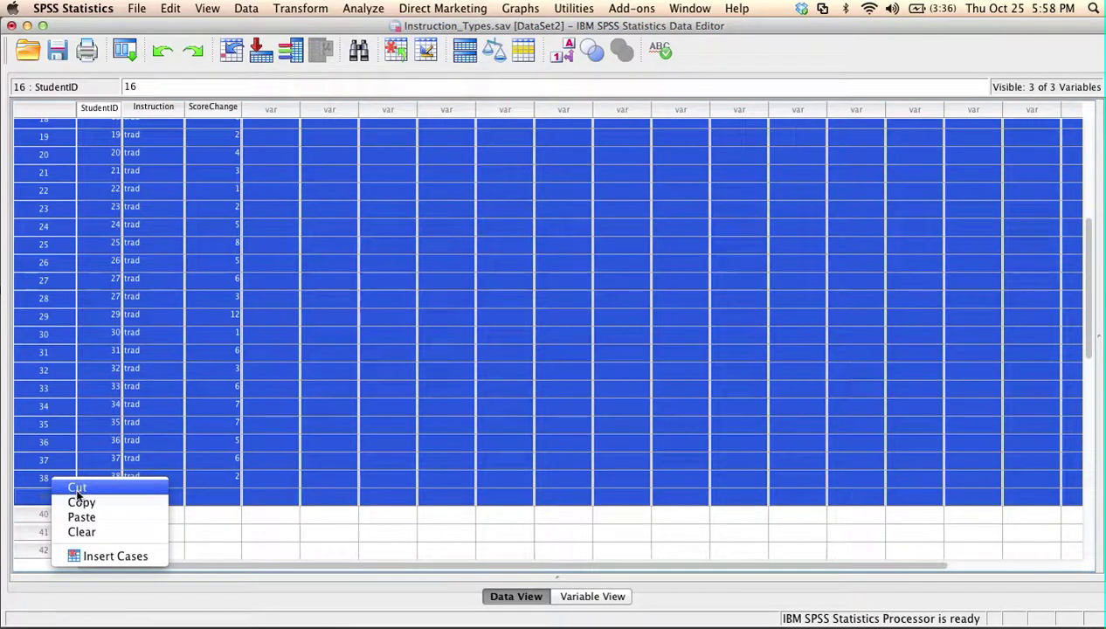
pyautogui.click(77, 490)
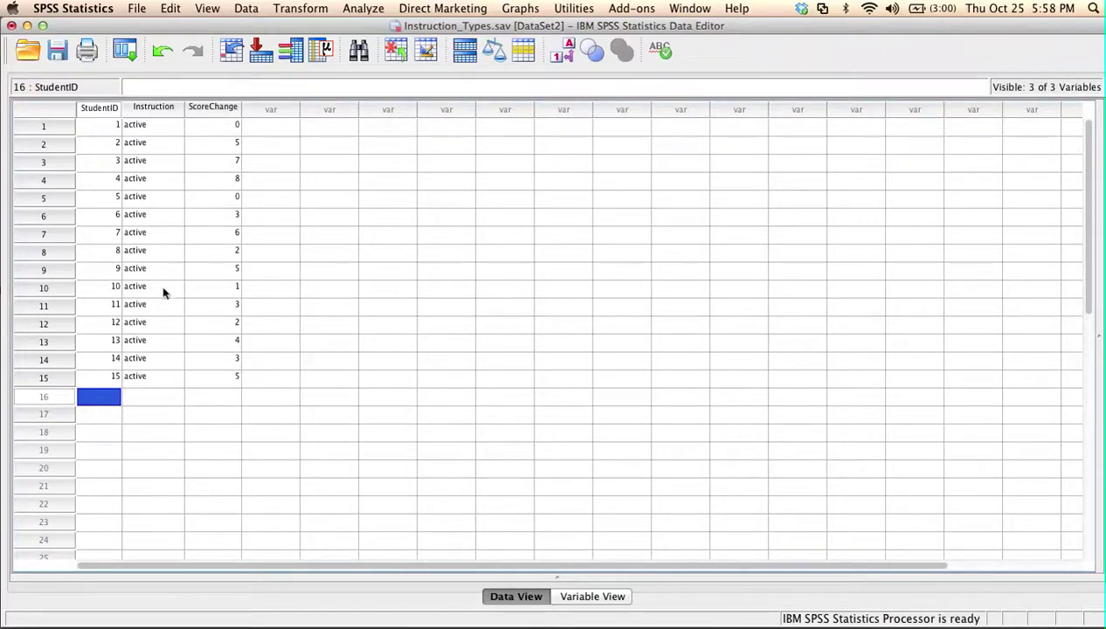
pyautogui.click(161, 53)
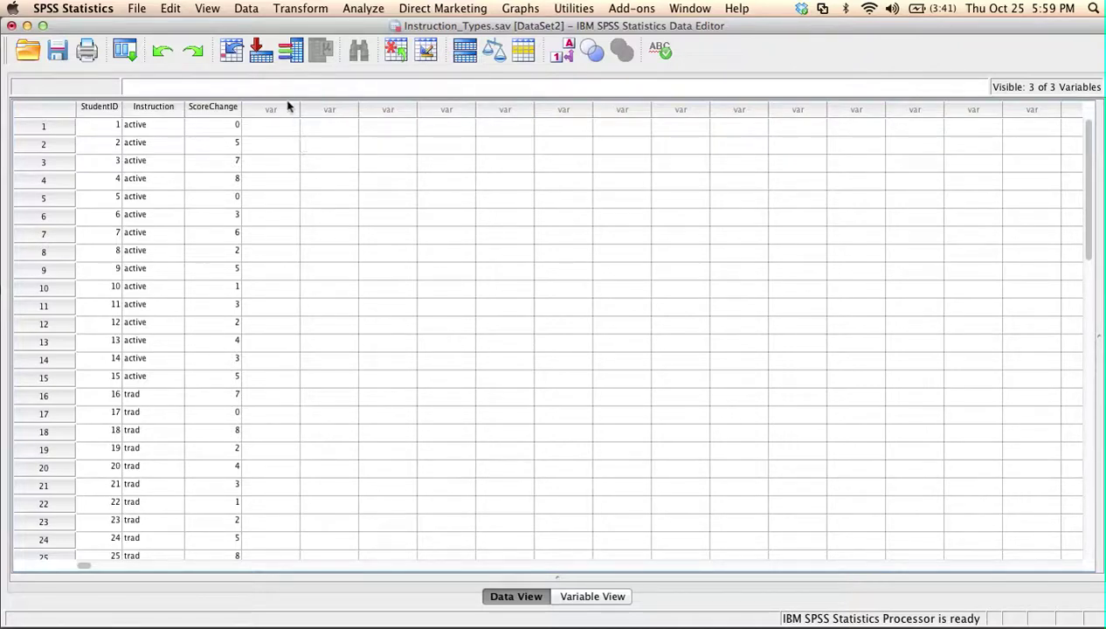
# Open Data > Select Cases with 'If condition is satisfied' and its If... builder
pyautogui.click(246, 10)
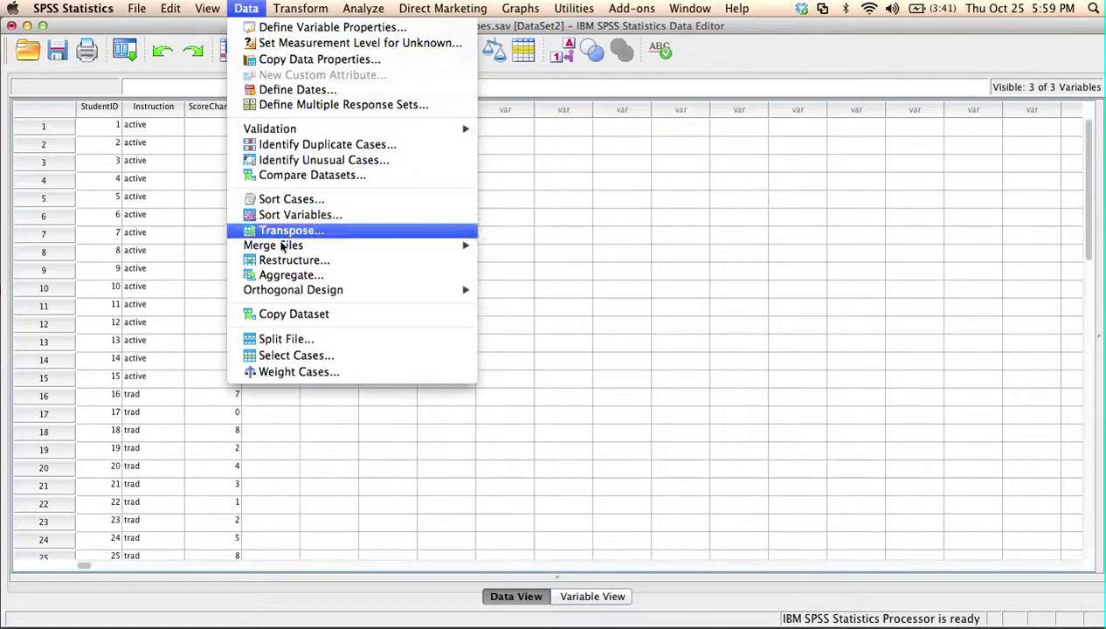
pyautogui.click(289, 356)
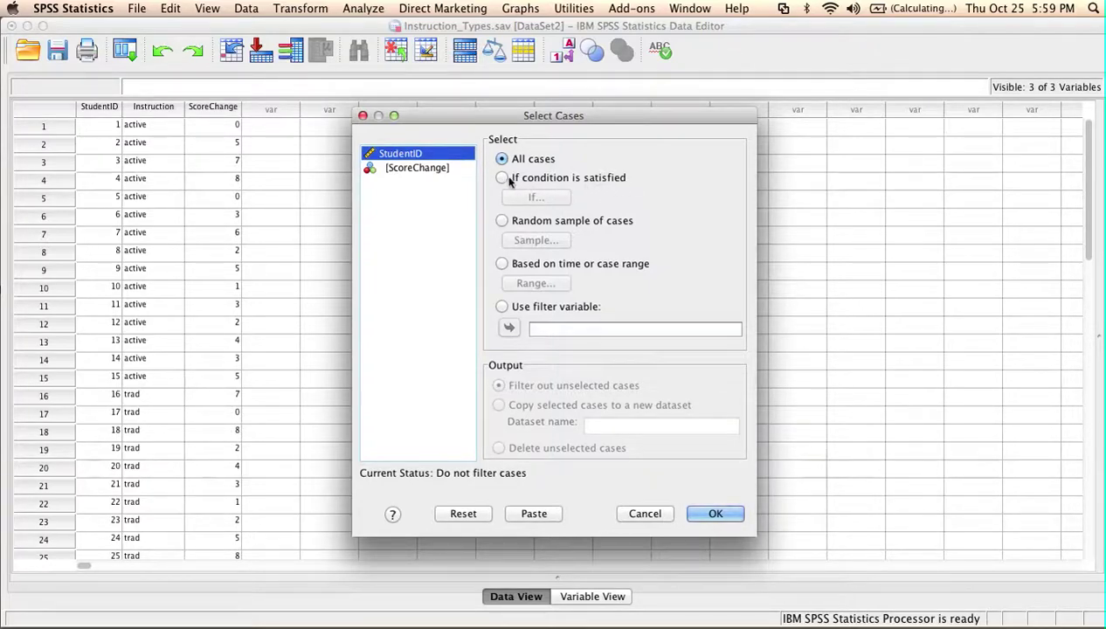
pyautogui.click(501, 179)
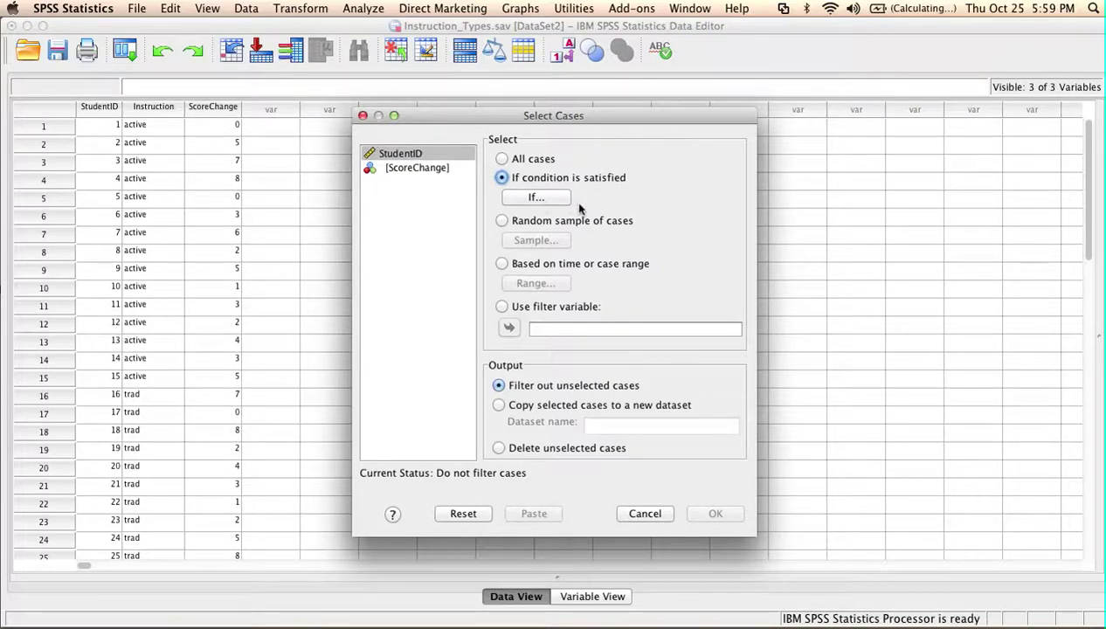
pyautogui.click(538, 197)
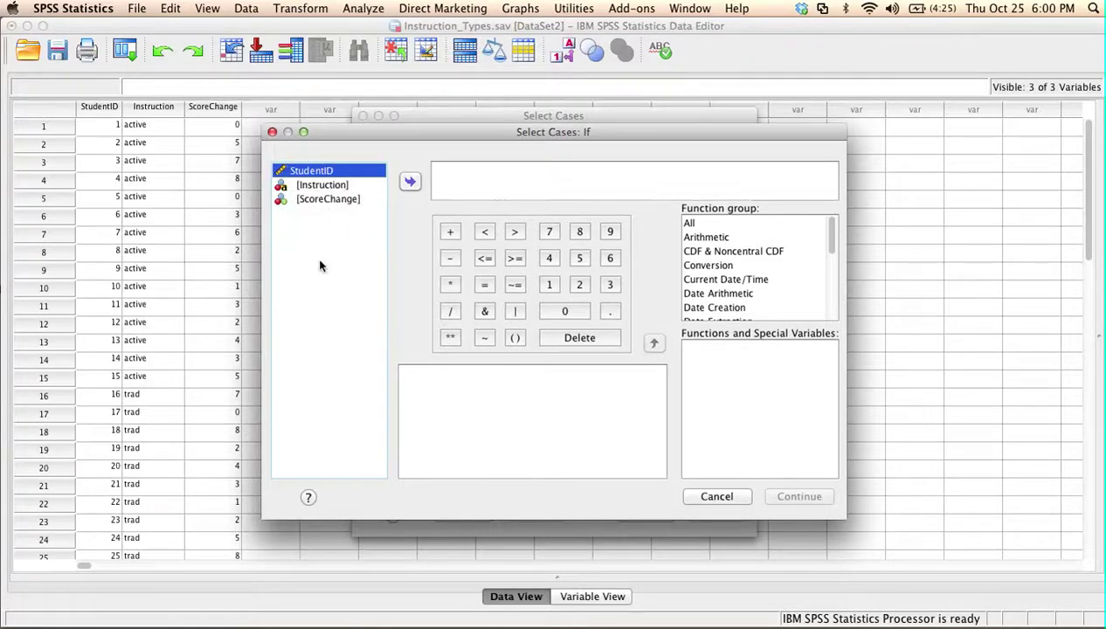
# Build the expression Instruction="active" from the Instruction variable and confirm it with Continue
pyautogui.click(327, 187)
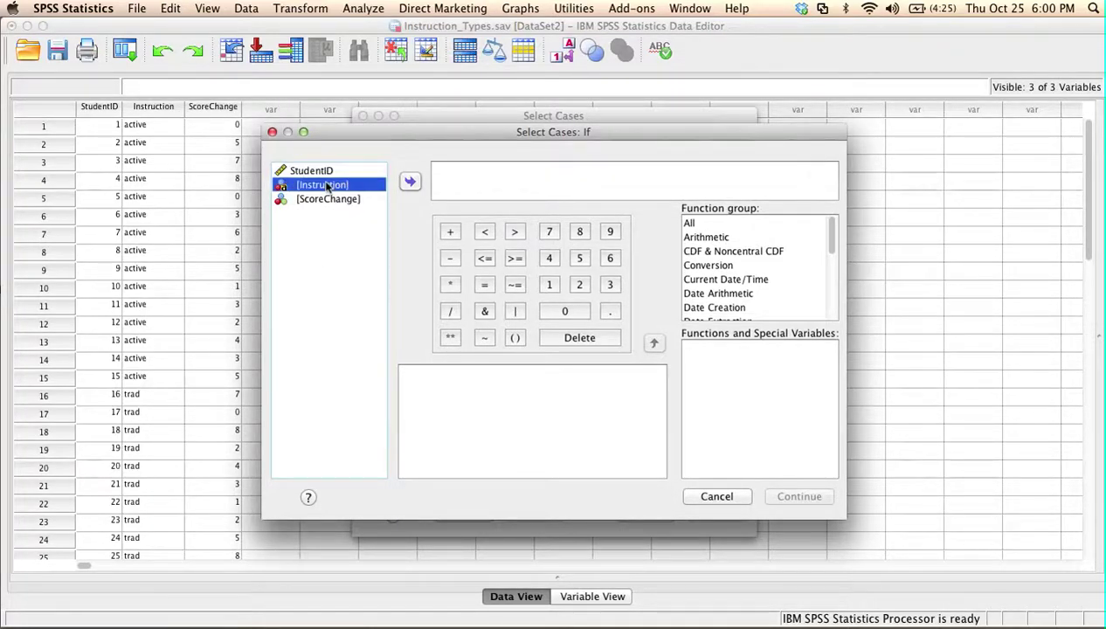
pyautogui.click(411, 183)
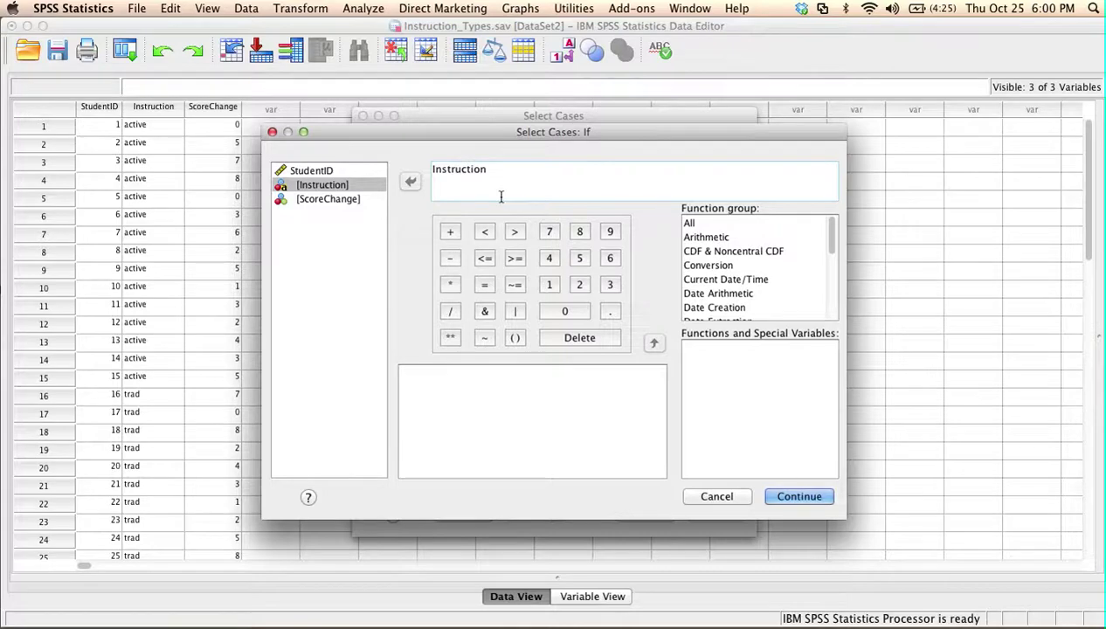
pyautogui.click(505, 165)
pyautogui.write("'")
pyautogui.write('act')
pyautogui.write('ive')
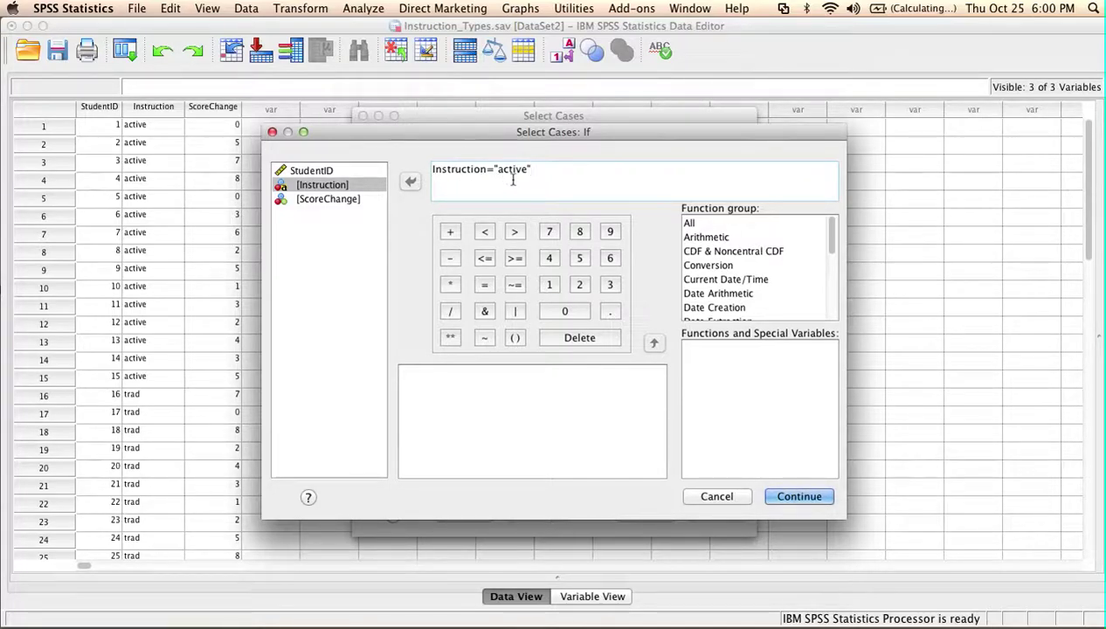
pyautogui.click(795, 496)
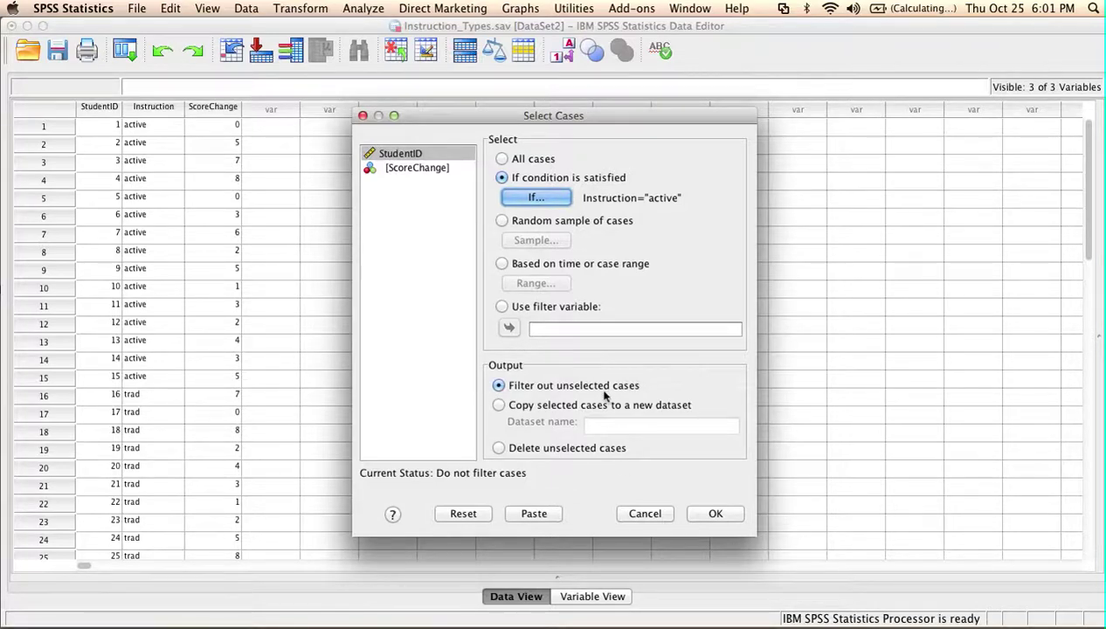
# Copy the selected cases to a new dataset named 'Active' and confirm with OK
pyautogui.click(499, 405)
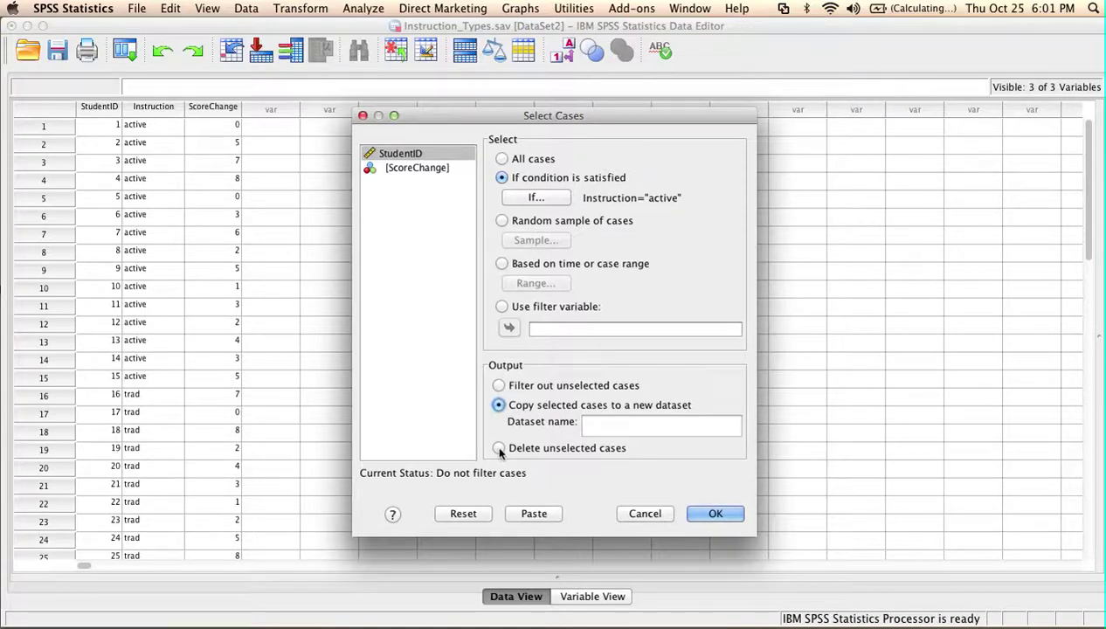
pyautogui.click(499, 449)
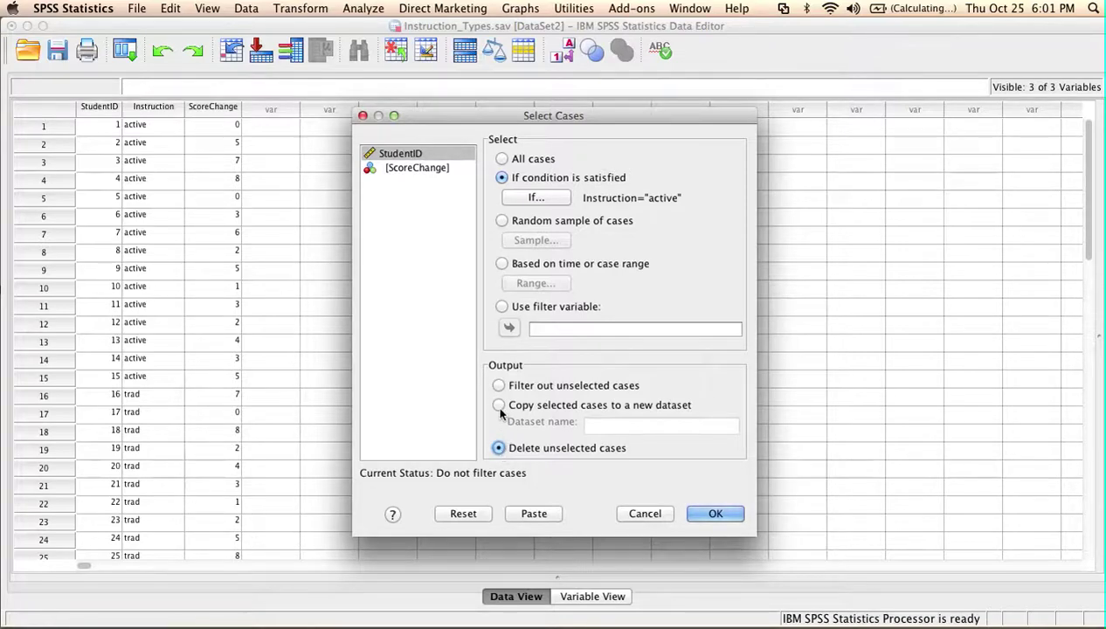
pyautogui.click(499, 406)
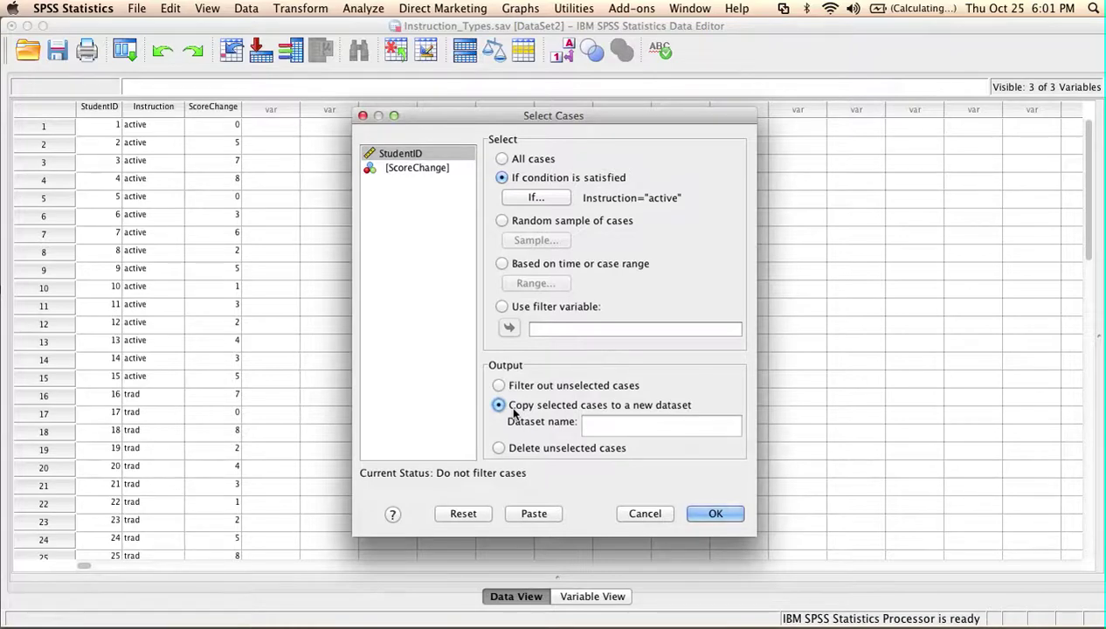
pyautogui.click(589, 425)
pyautogui.write('A')
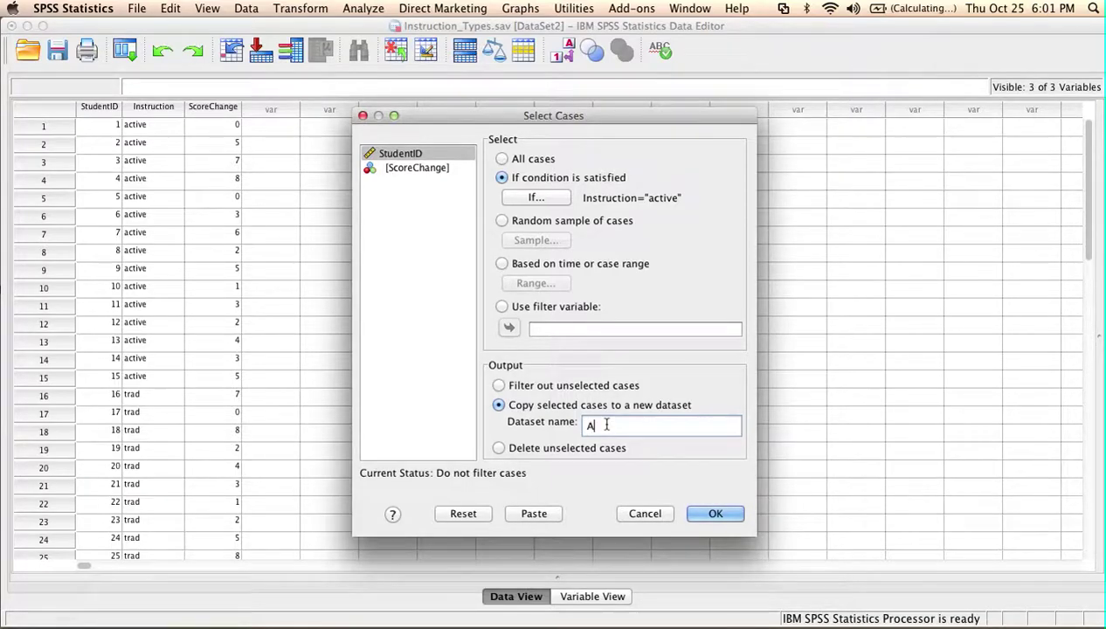
pyautogui.write('ctive')
pyautogui.click(716, 515)
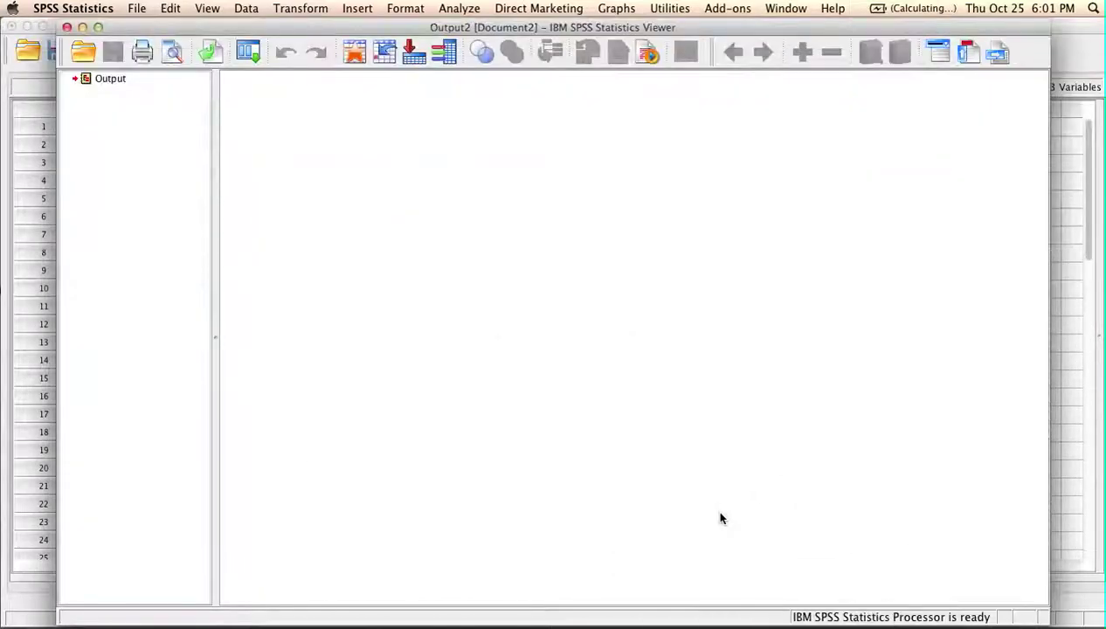
# Minimize the output and the original data to bring the Active dataset into view
pyautogui.press('super+m')
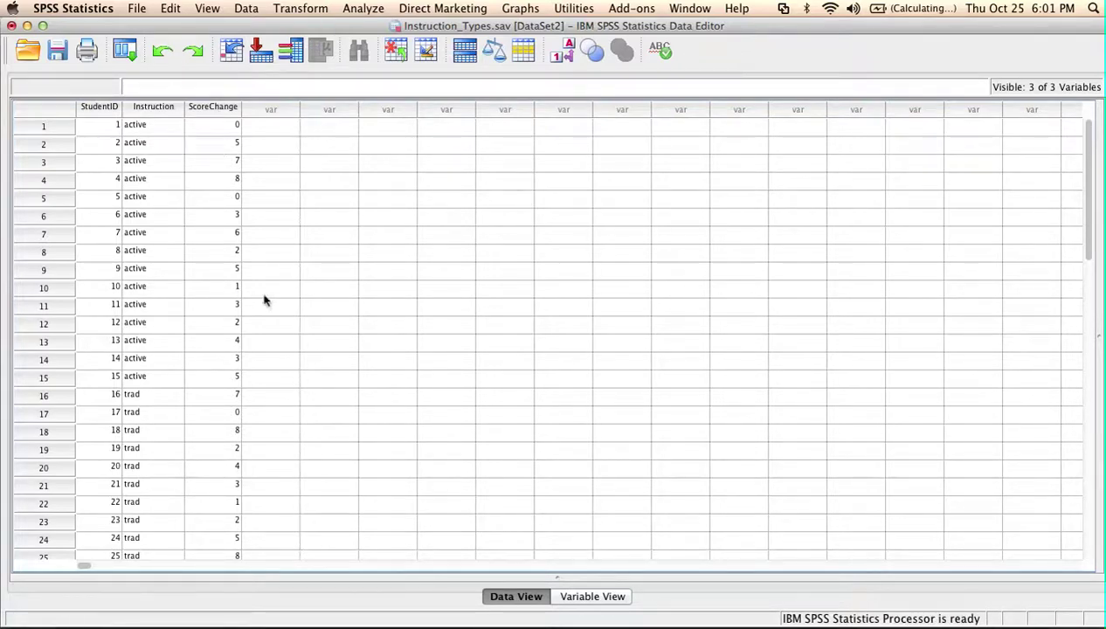
pyautogui.scroll(-3, 324, 382)
pyautogui.scroll(-3, 323, 382)
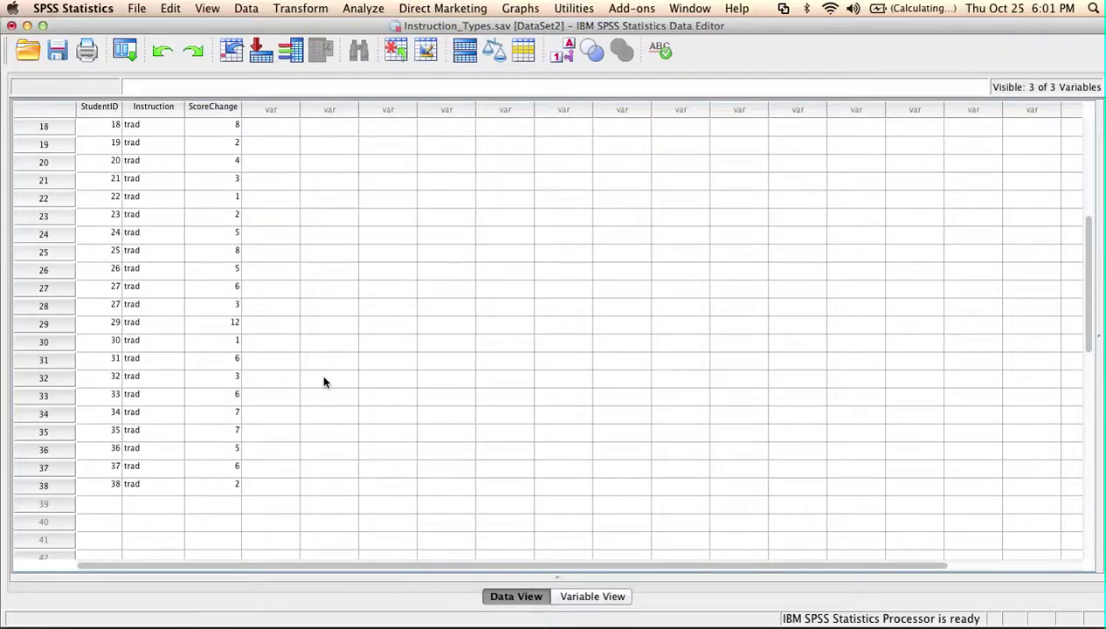
pyautogui.scroll(3, 323, 382)
pyautogui.scroll(3, 323, 381)
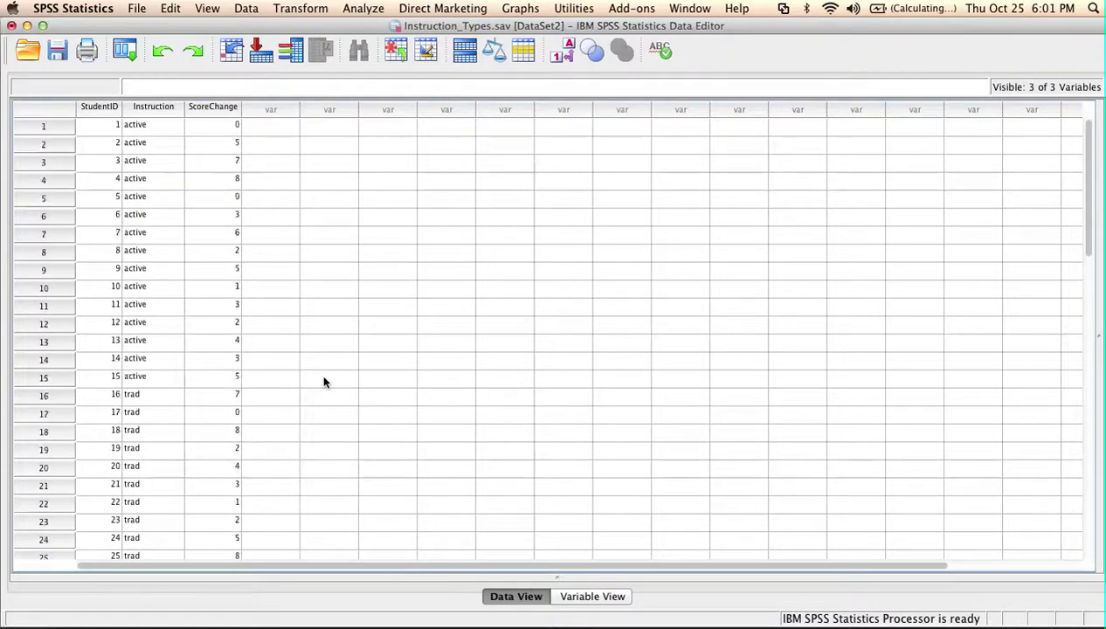
pyautogui.click(27, 26)
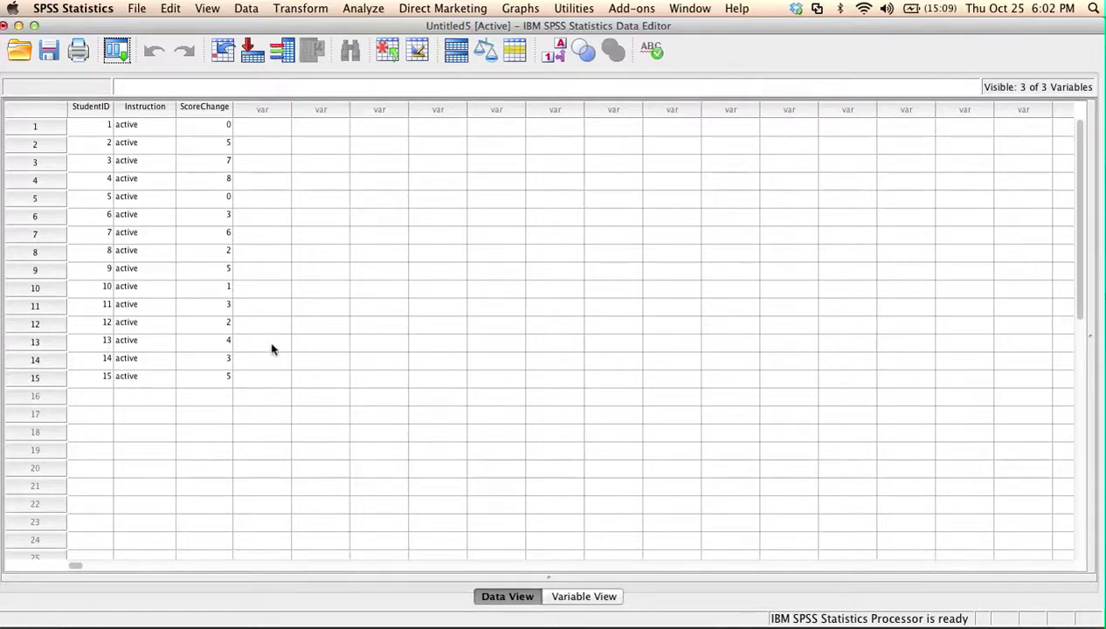
pyautogui.moveTo(194, 33); pyautogui.dragTo(215, 116)
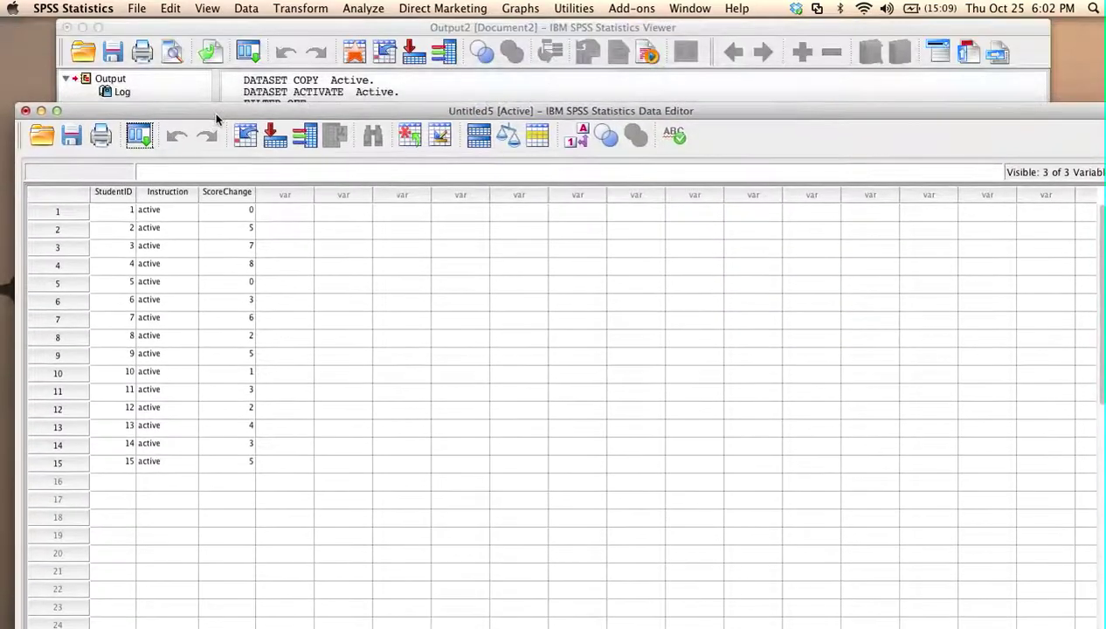
pyautogui.click(266, 36)
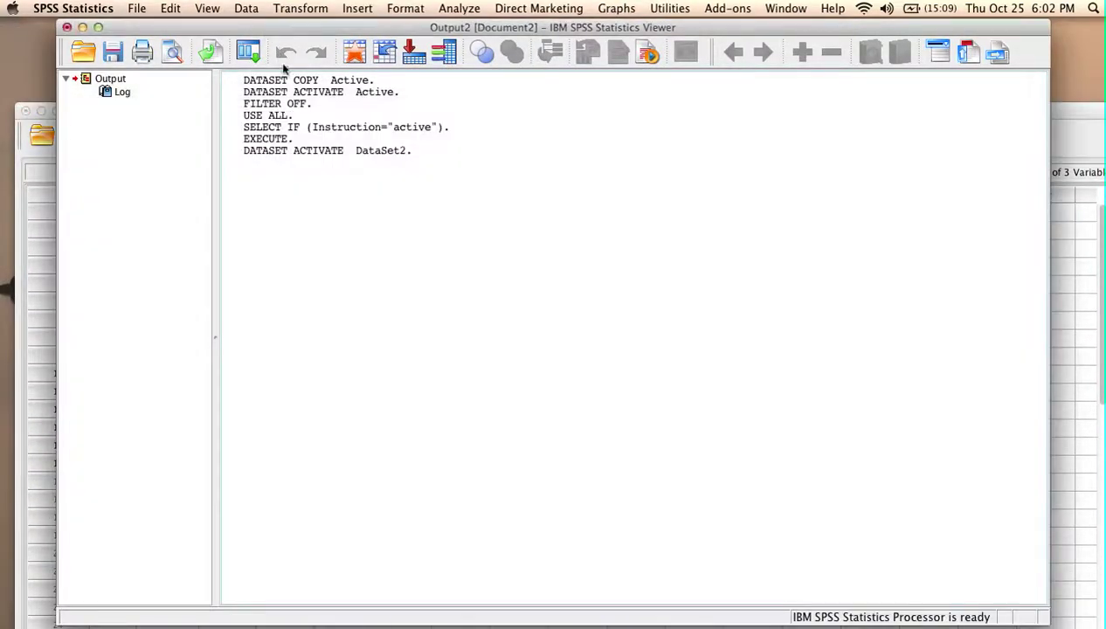
pyautogui.click(286, 93)
pyautogui.click(260, 164)
pyautogui.click(354, 151)
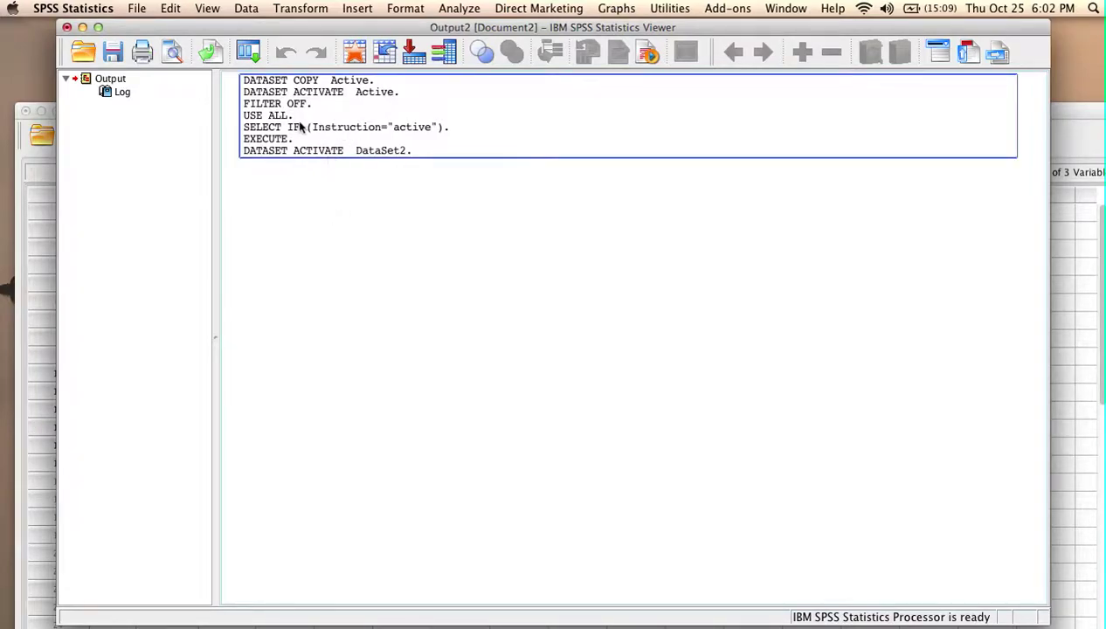
pyautogui.click(276, 166)
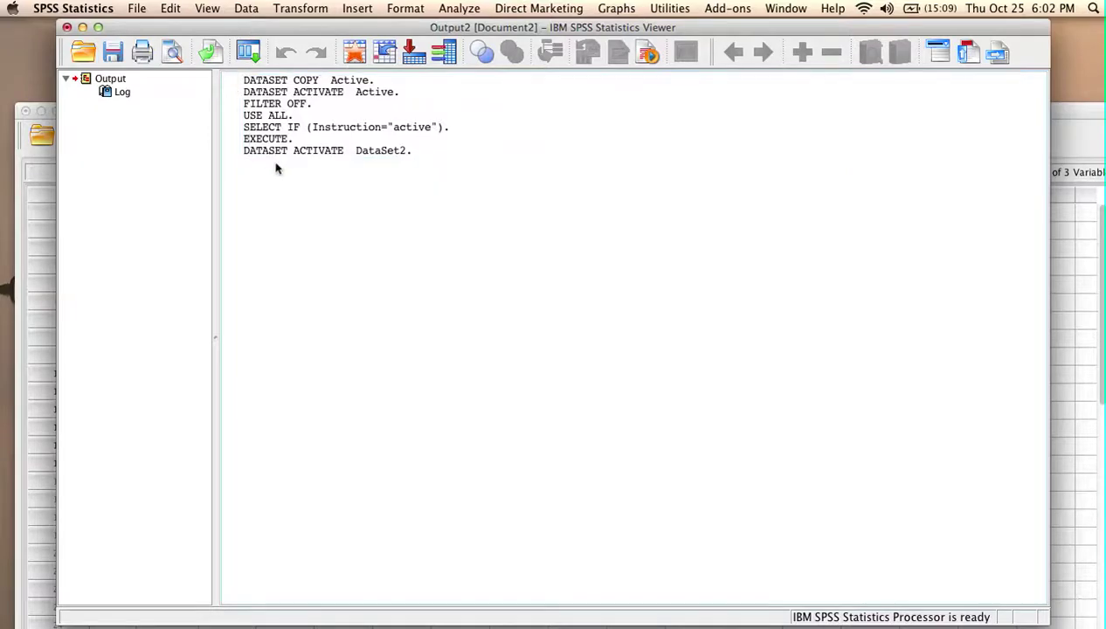
pyautogui.click(274, 143)
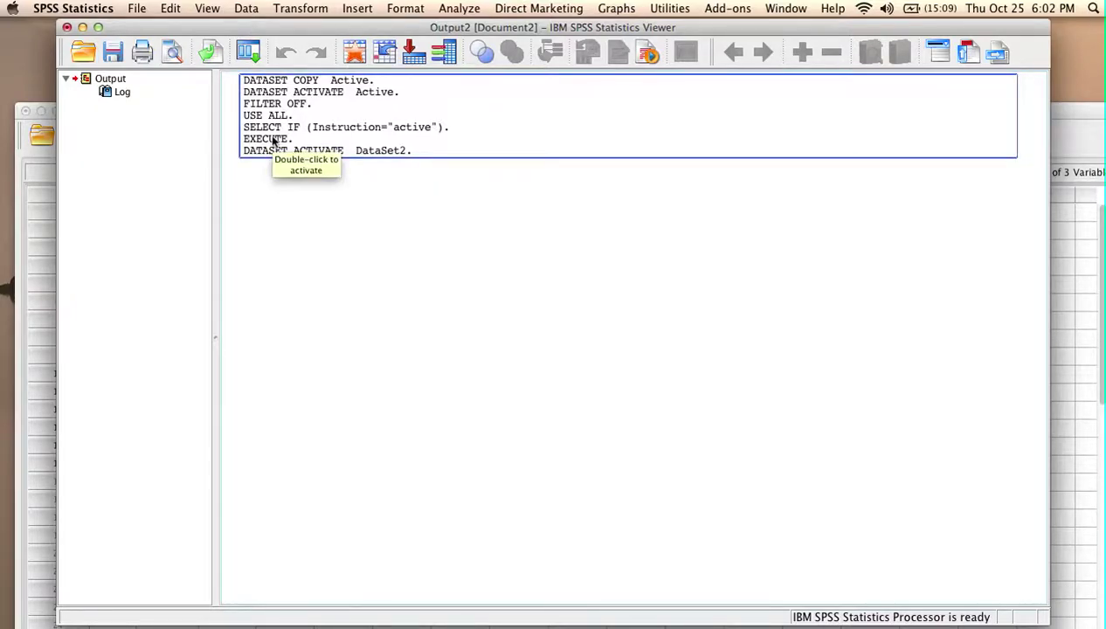
pyautogui.click(110, 130)
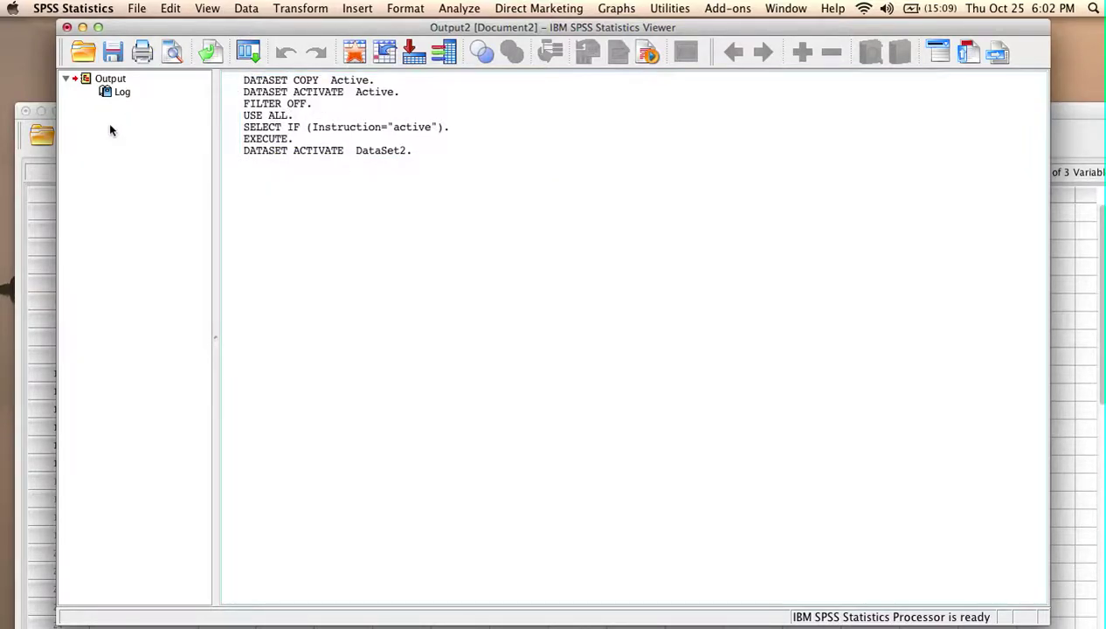
pyautogui.click(24, 161)
pyautogui.moveTo(440, 108); pyautogui.dragTo(433, 35)
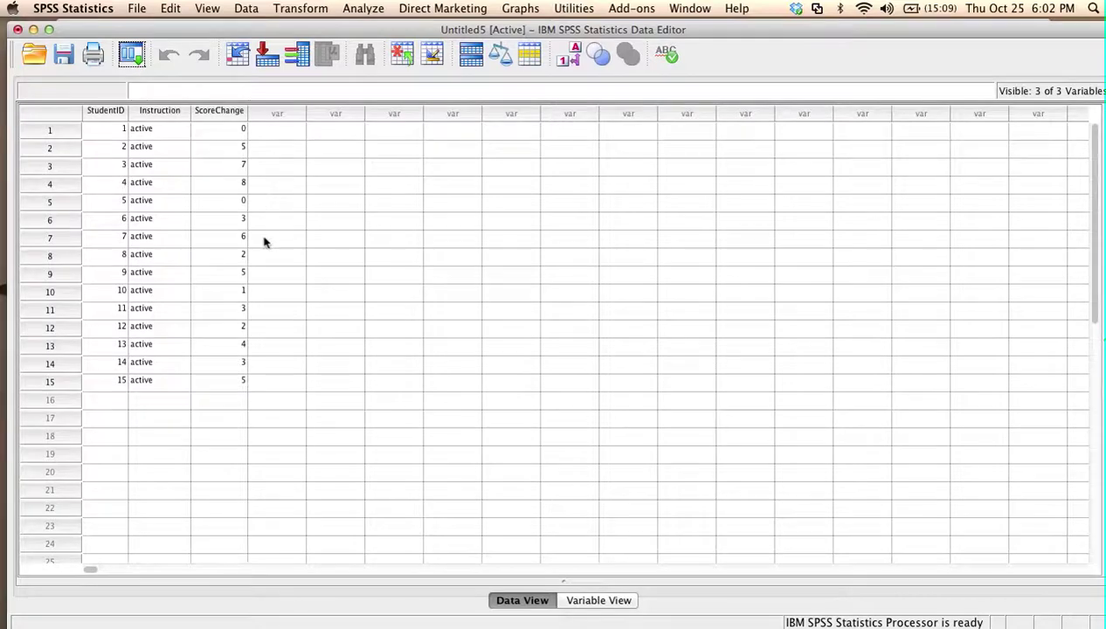